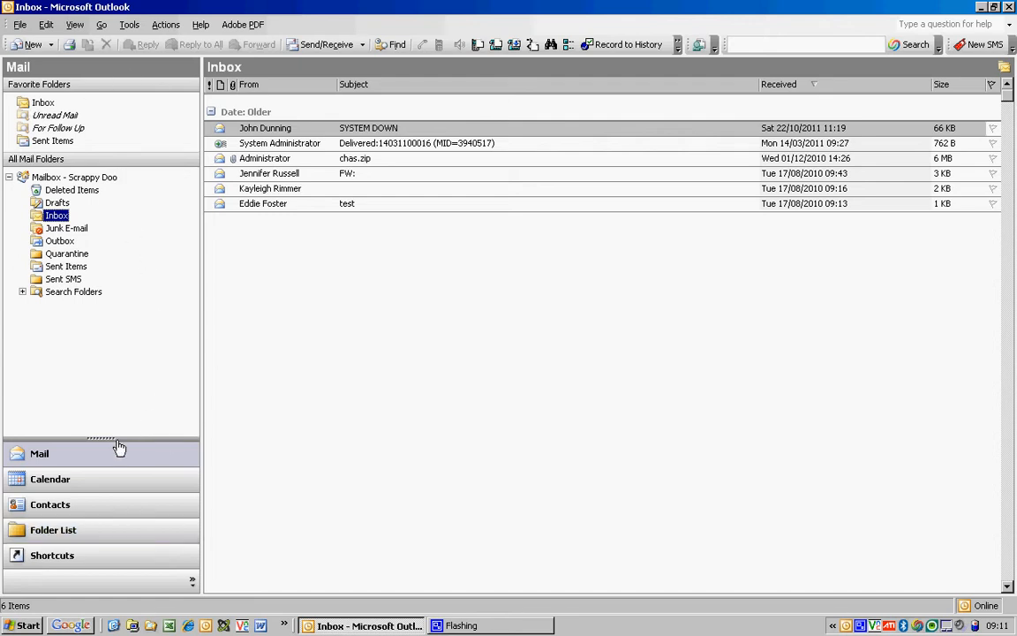
Collapse the navigation buttons and display the Folder List with every mailbox folder.
left_click_drag(102, 448, 88, 587)
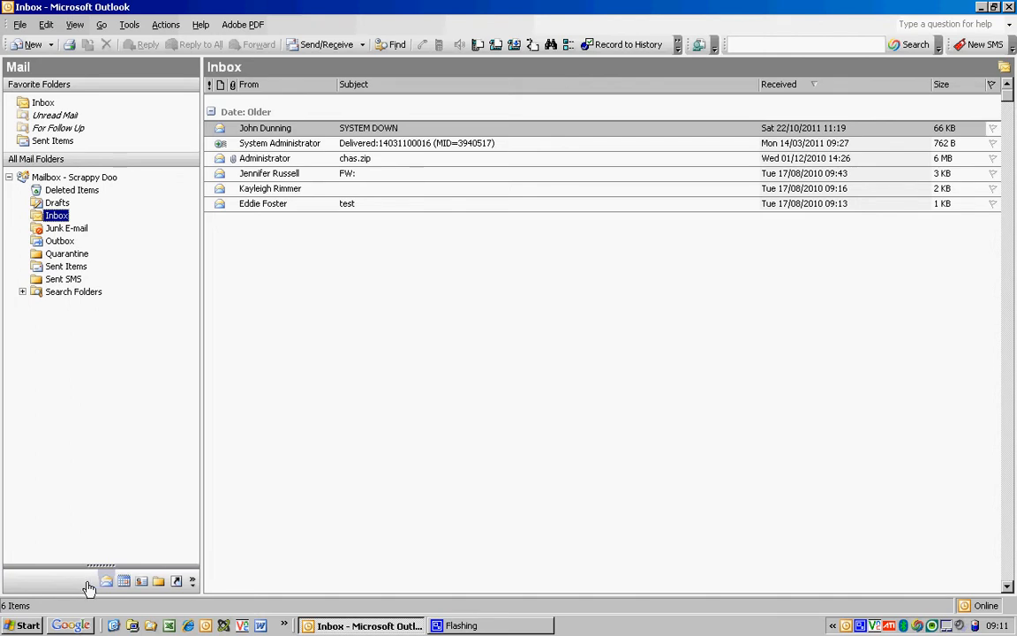
left_click(160, 581)
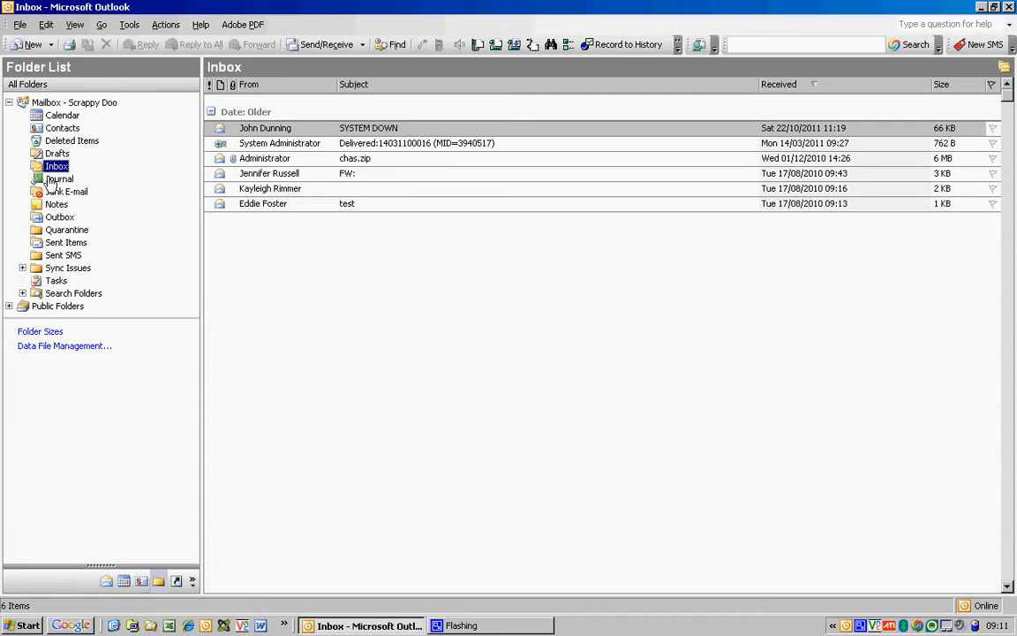
Open the Contacts folder and start a blank new contact form.
left_click(63, 129)
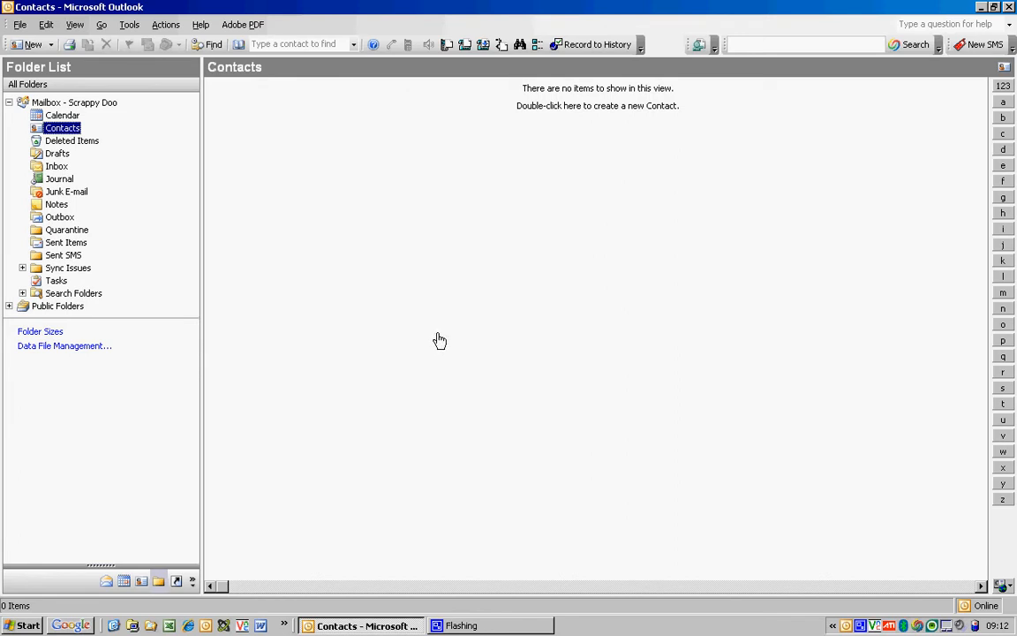
left_click(29, 44)
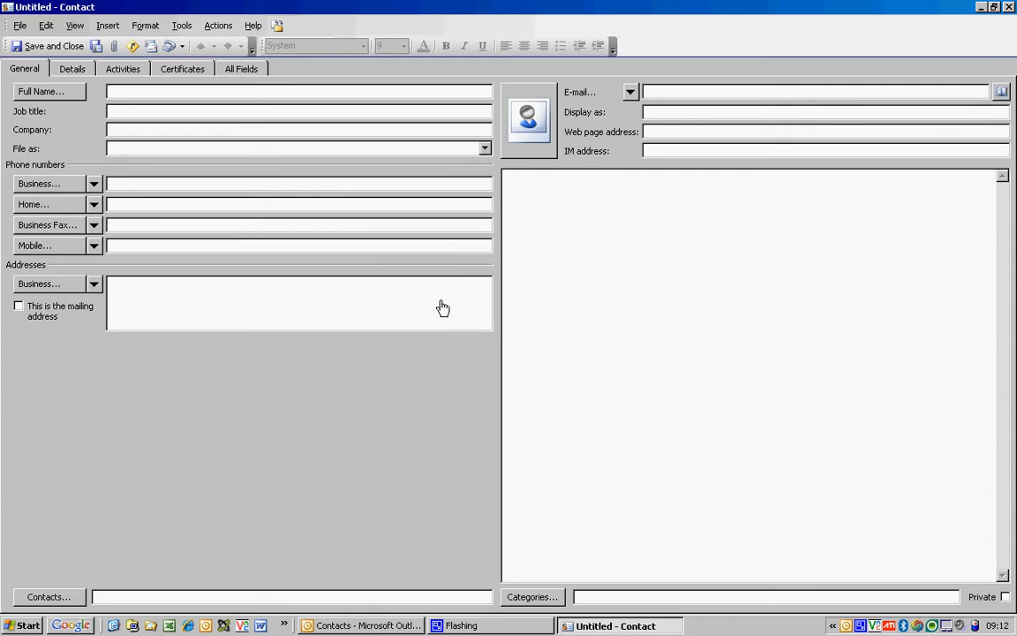
Enter the contact's full name, job title Salesman and company Liverpool Ford.
left_click(150, 94)
type("John Smith")
left_click(150, 113)
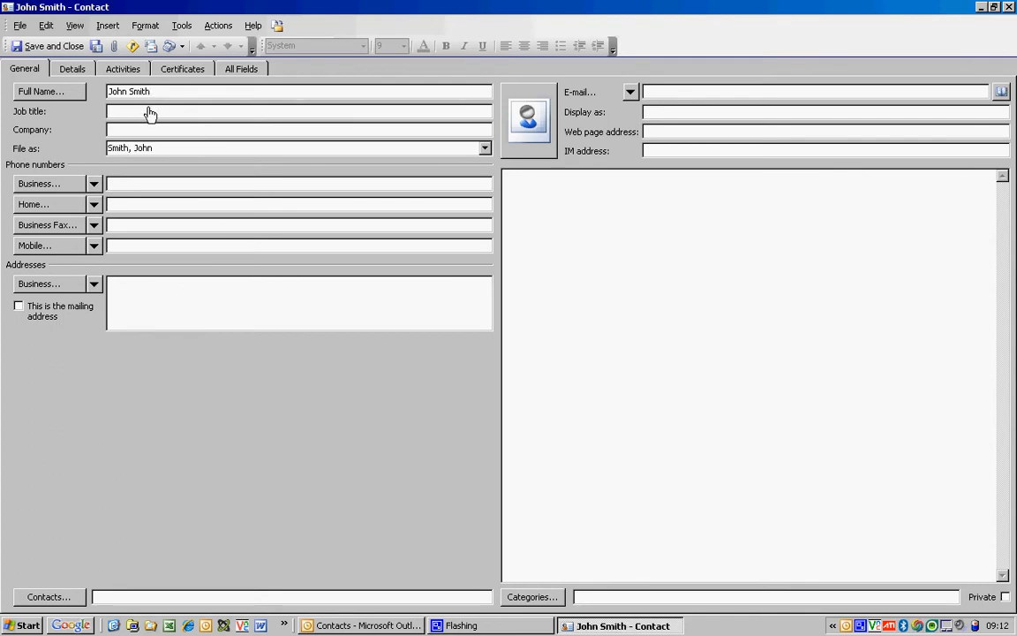
type("Salesman")
left_click(147, 131)
type("Li")
type("verpool")
type(" Ford")
Fill in the contact's business phone, mobile phone and e-mail address.
left_click(128, 253)
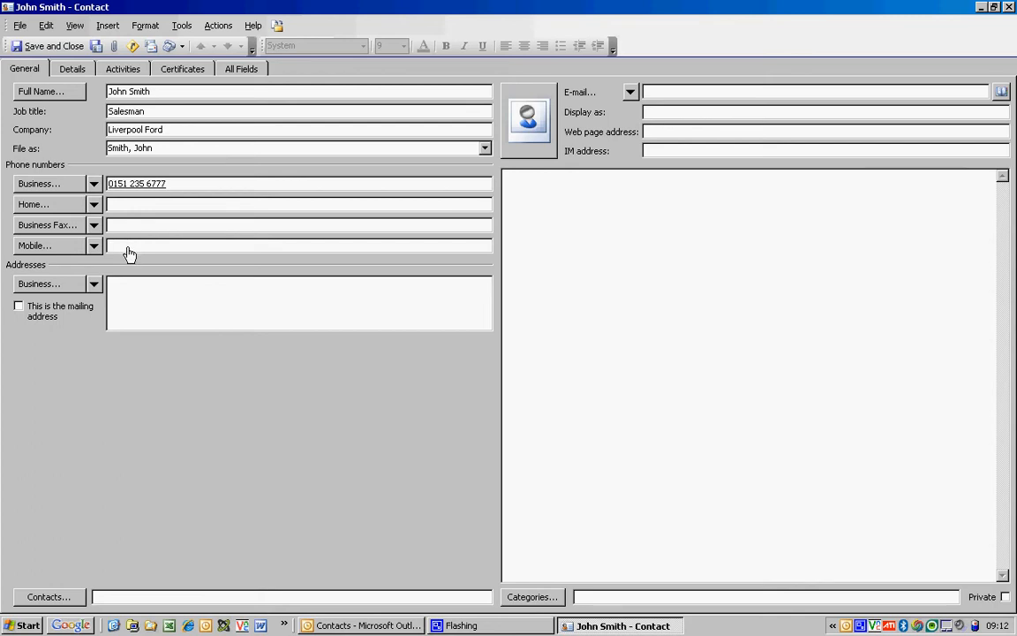
left_click(671, 95)
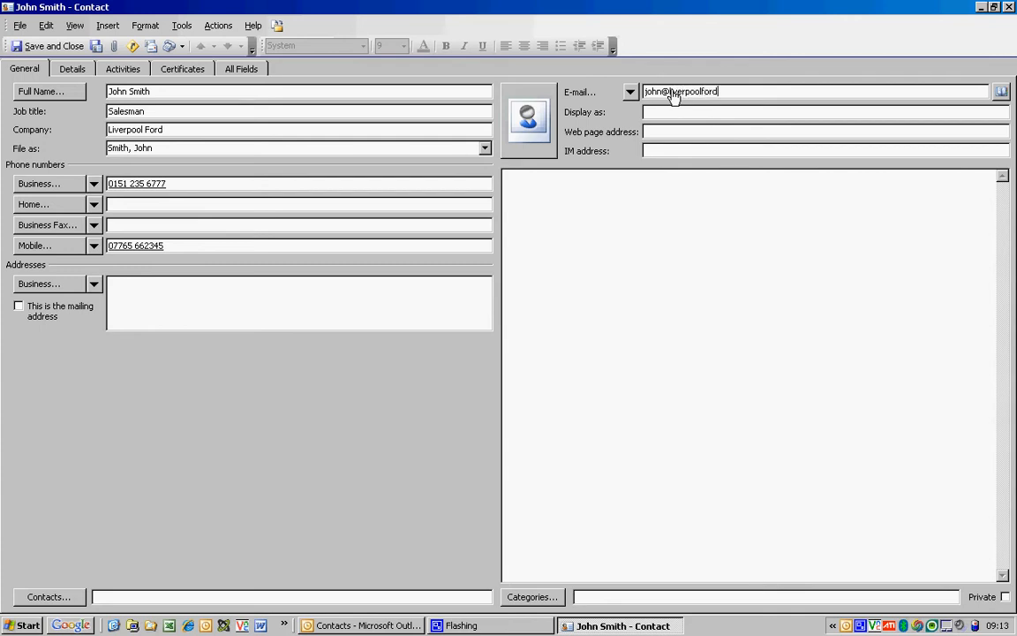
Write notes about Everton and the C Class bought last December, then save the contact.
left_click(570, 222)
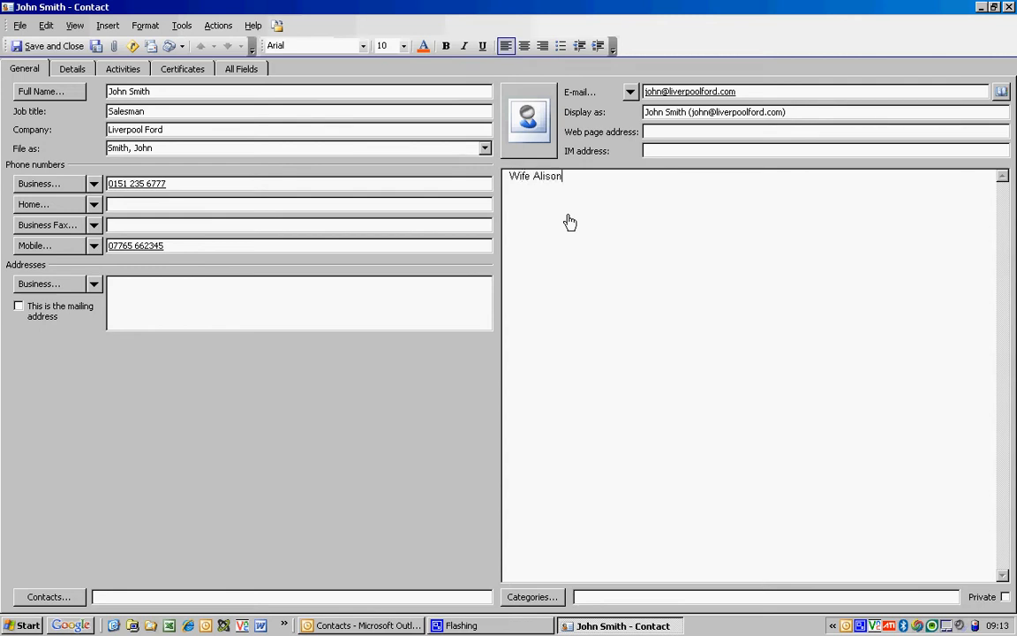
type("Supports Everton")
key("Return")
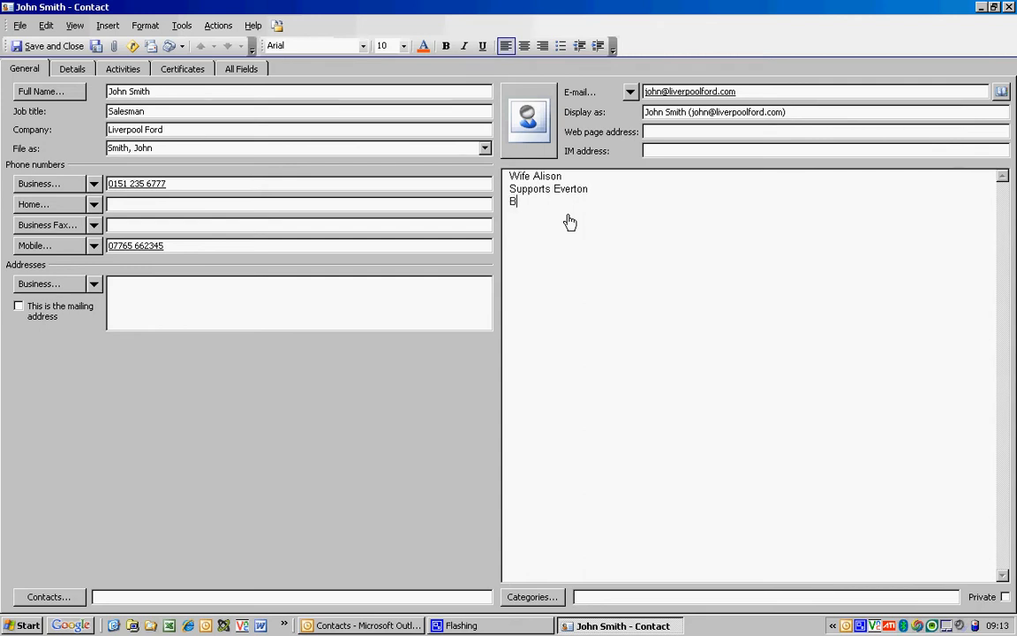
type("Bought C CLass klast Decemember")
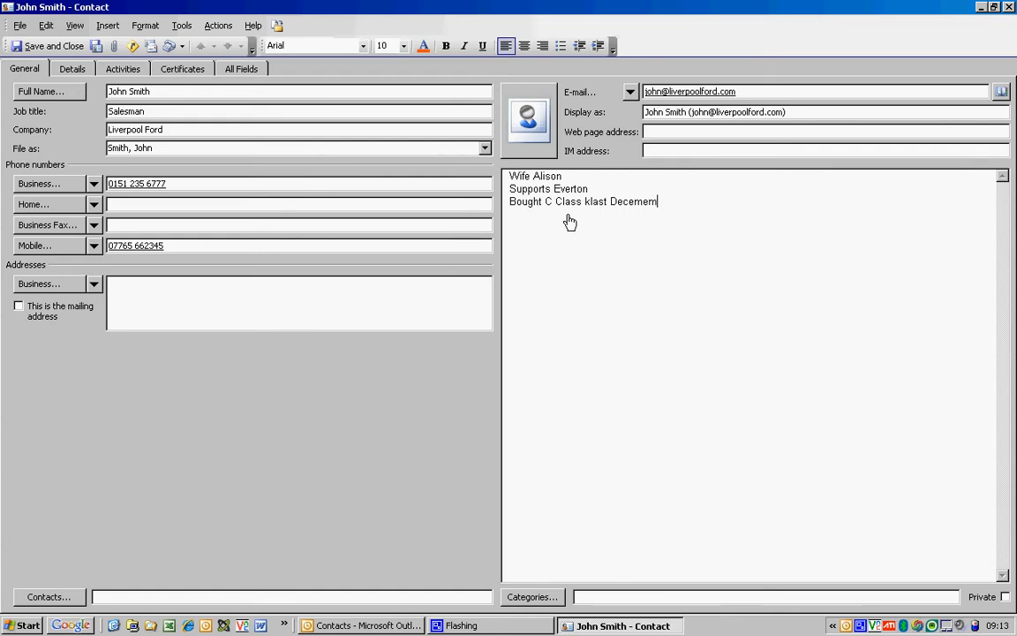
key("BackSpace")
key("BackSpace")
type("ber")
left_click(49, 46)
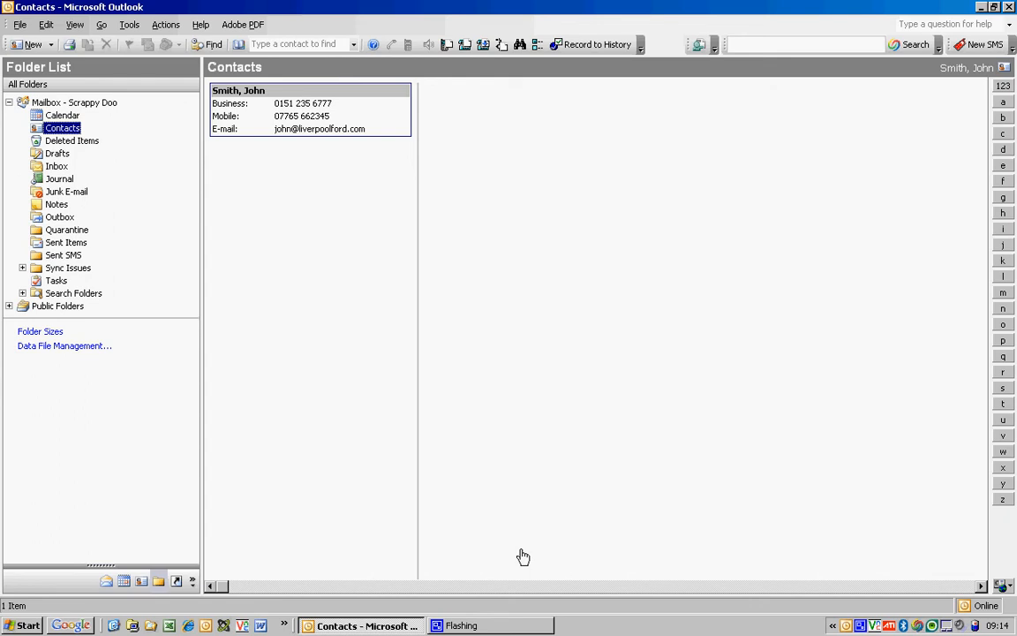
Create a new contact named Alpha Motor Company, filed as Alpha Motor Company.
left_click(29, 44)
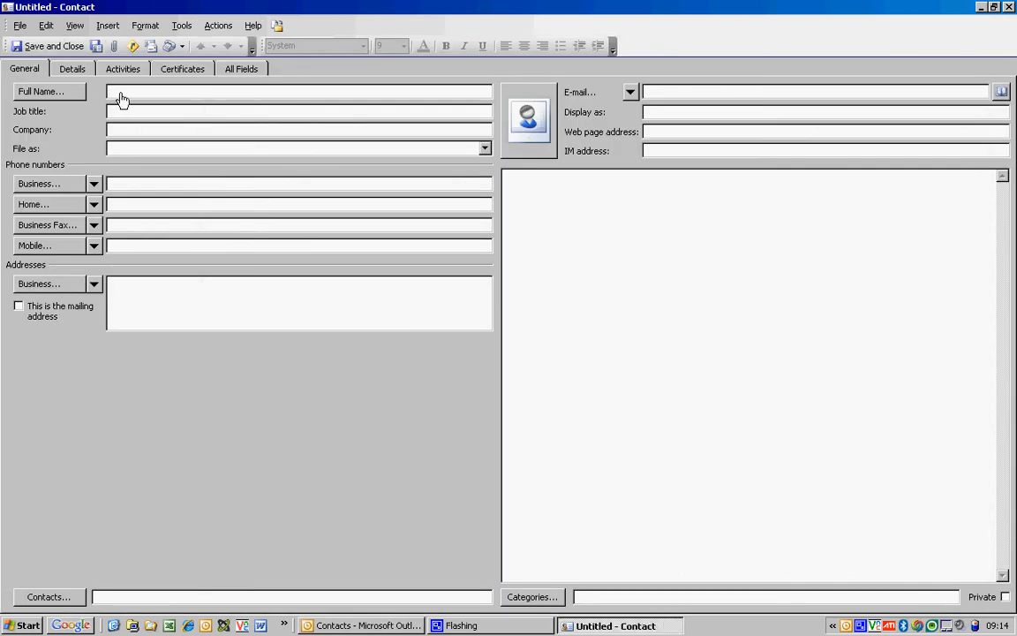
type("Alpha Motor Company")
left_click(135, 148)
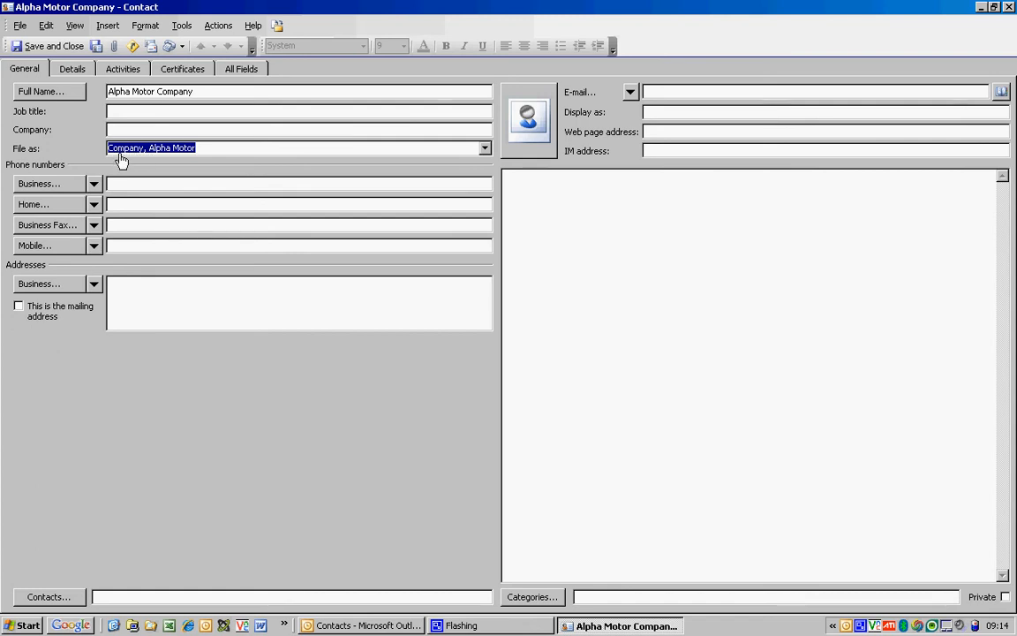
left_click(484, 150)
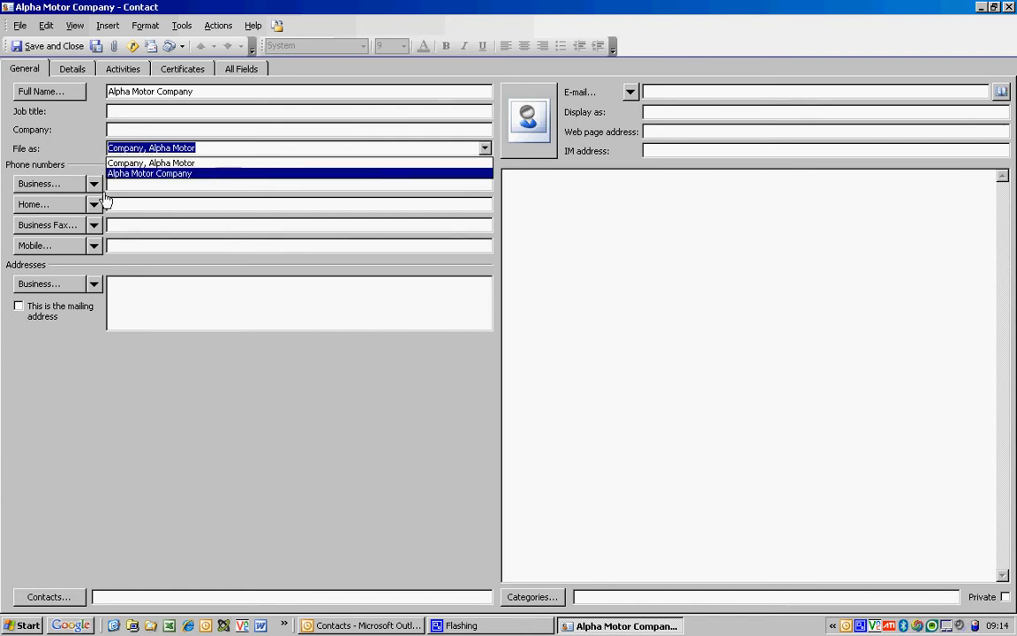
left_click(122, 173)
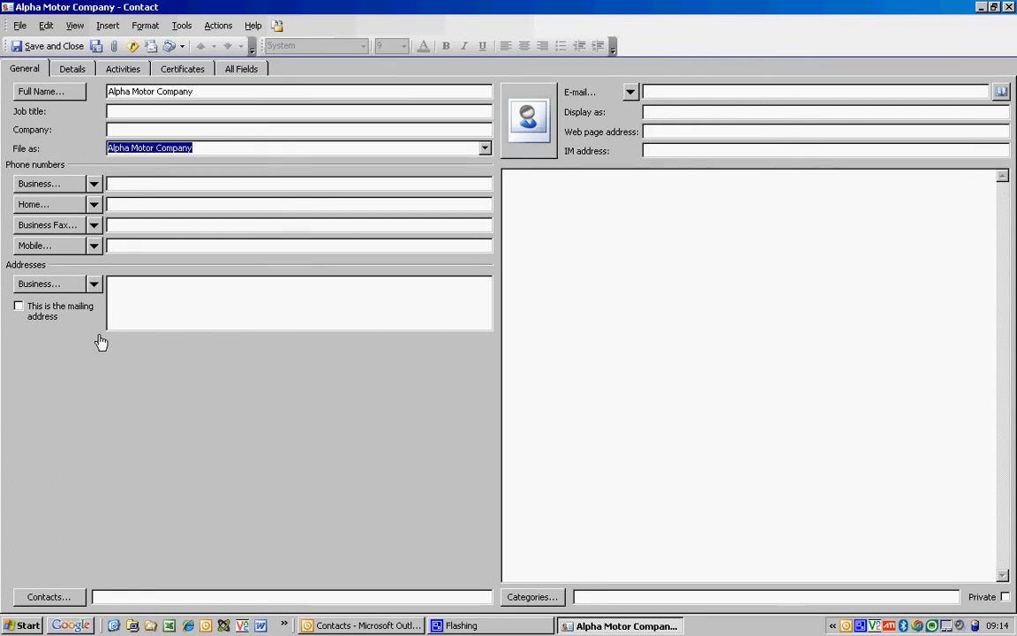
Enter its business phone number and a salesman note, then save the contact.
left_click(152, 186)
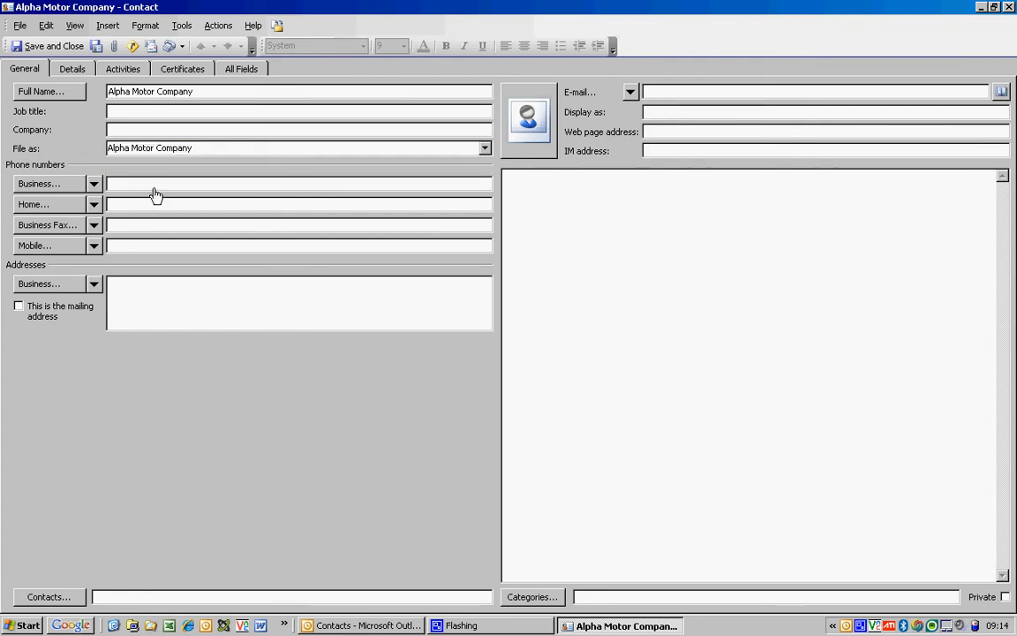
left_click(553, 205)
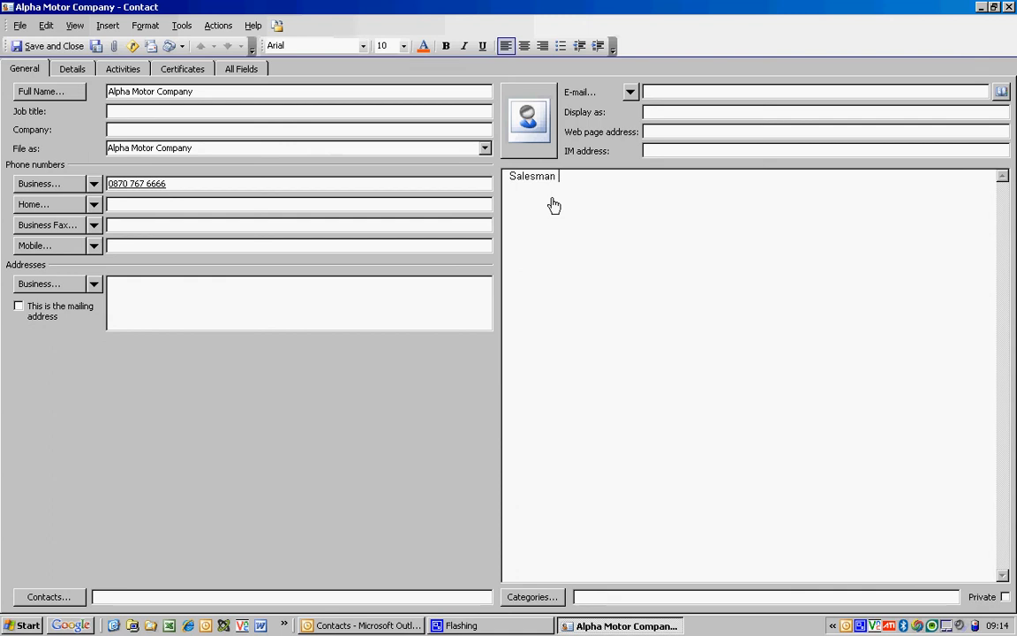
type("Salesman - David")
left_click(39, 46)
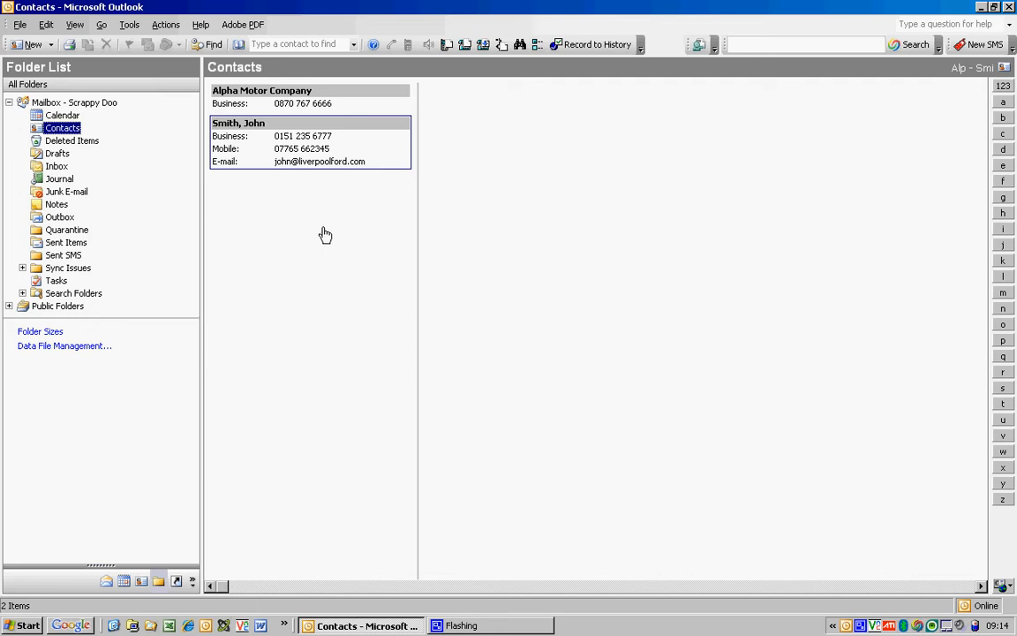
Add a mobile number to the Alpha Motor Company card, save, and switch to Inbox.
double_click(272, 97)
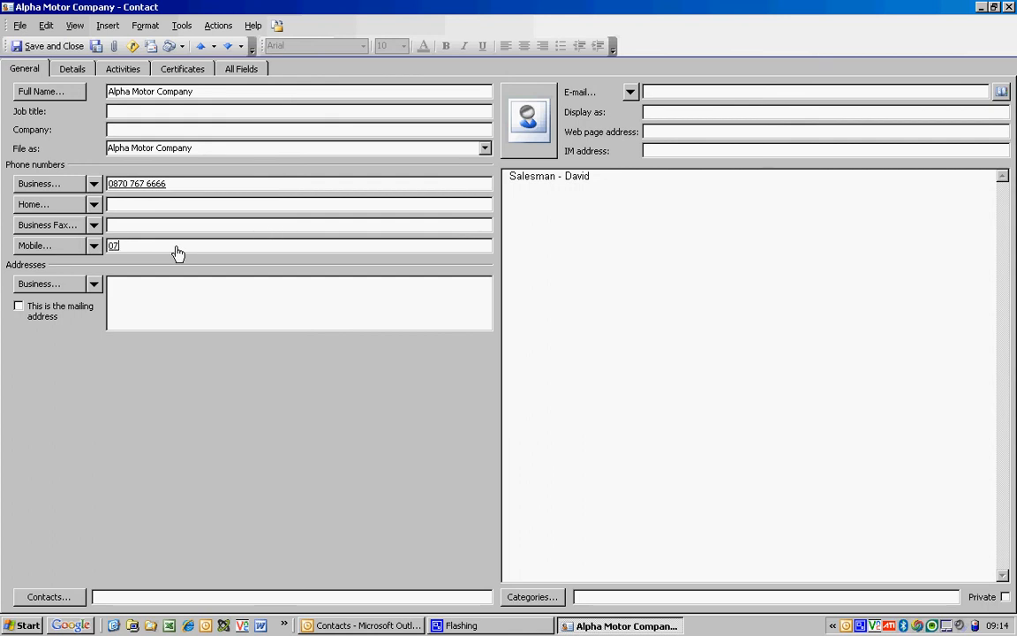
left_click(176, 248)
left_click(33, 48)
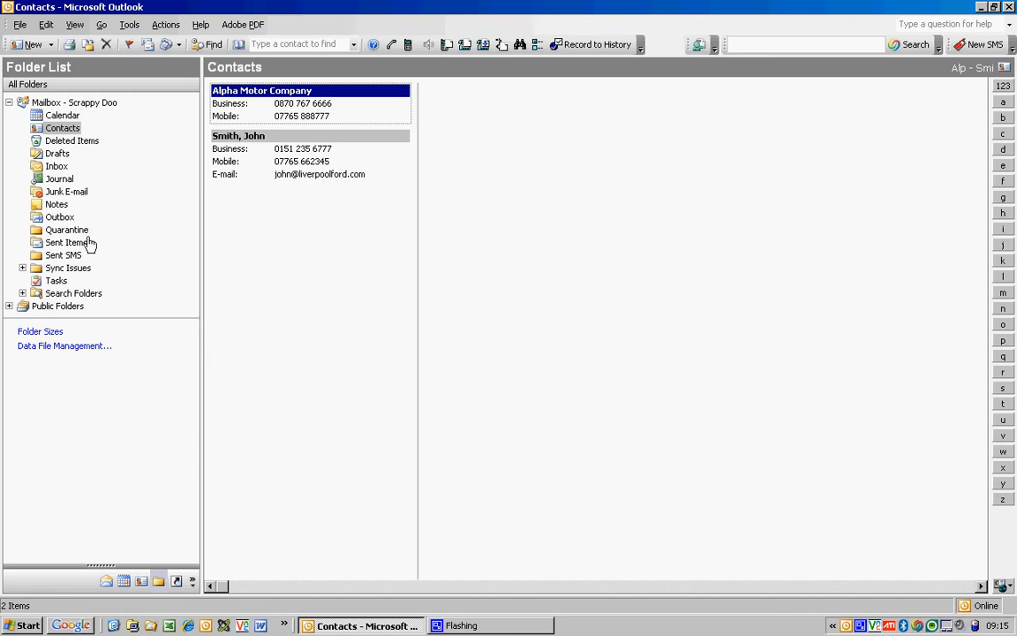
left_click(55, 166)
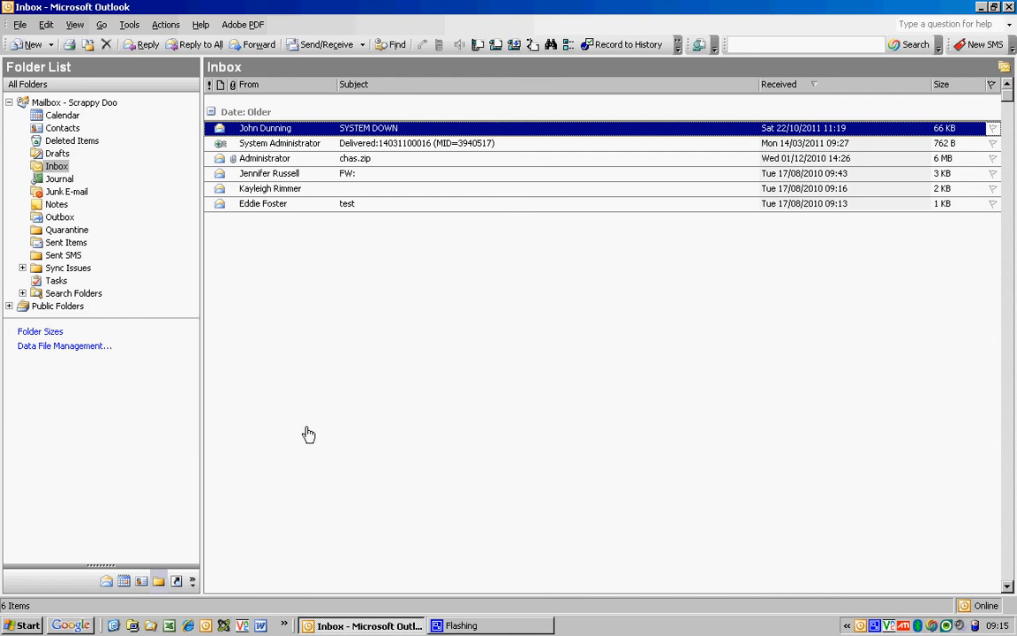
Save the test message's sender (IT Manager, MIF) as a contact, then close the message.
left_click(267, 204)
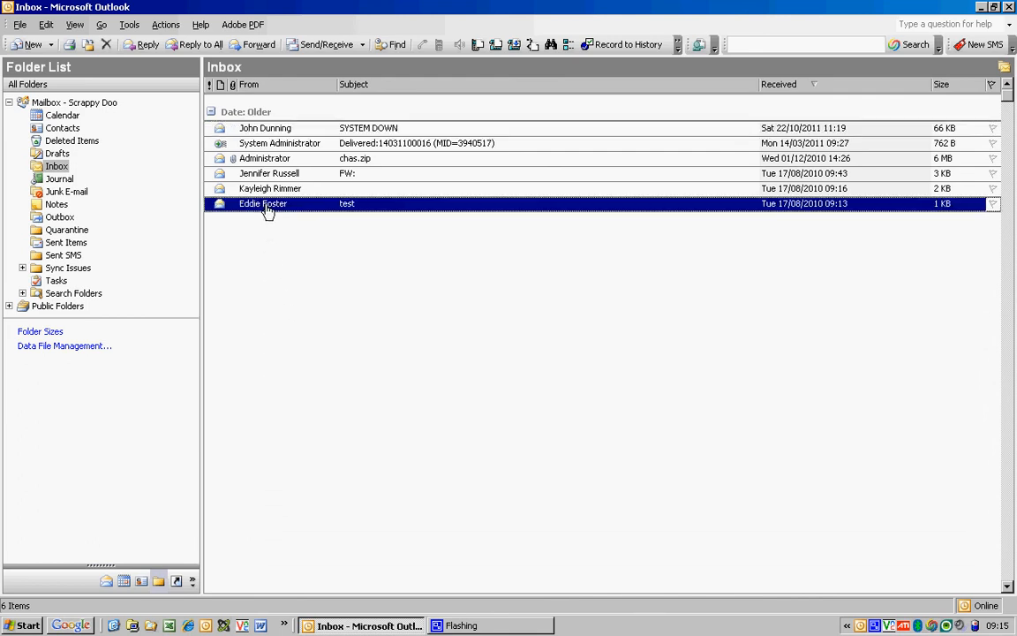
key("Return")
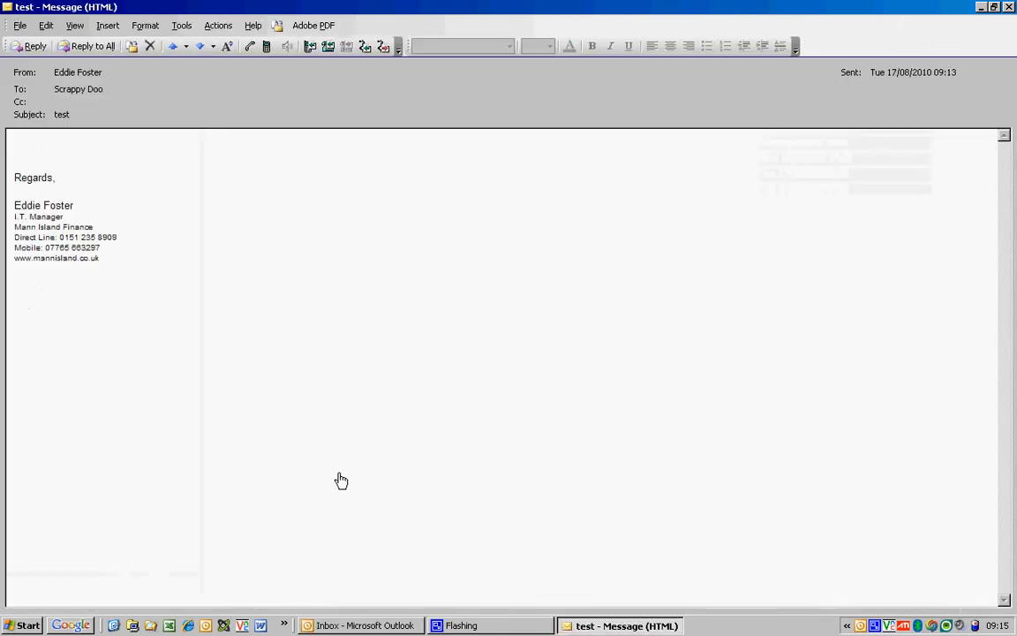
right_click(78, 77)
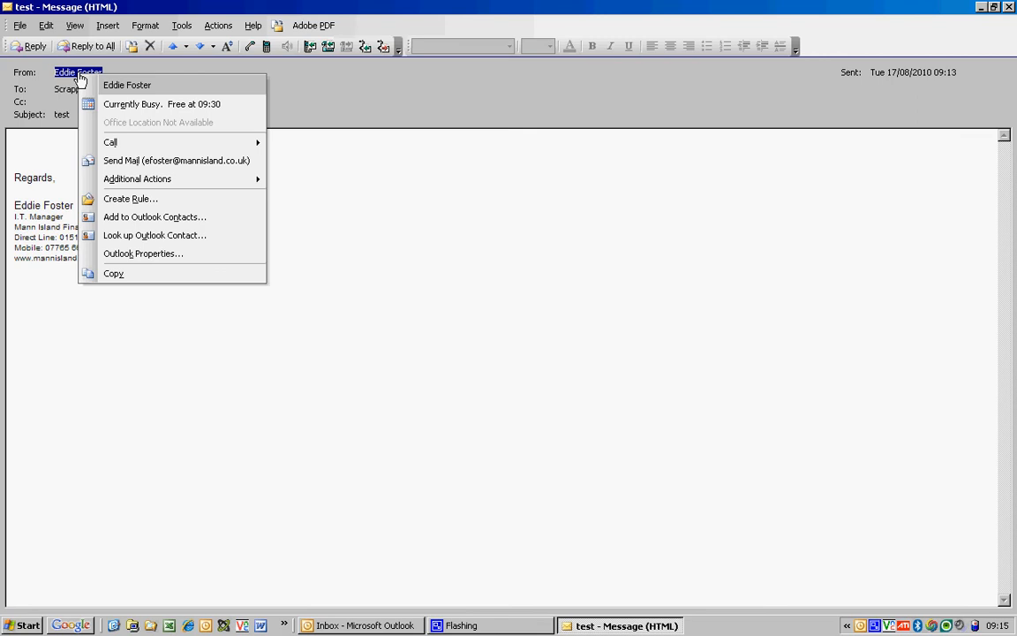
left_click(174, 218)
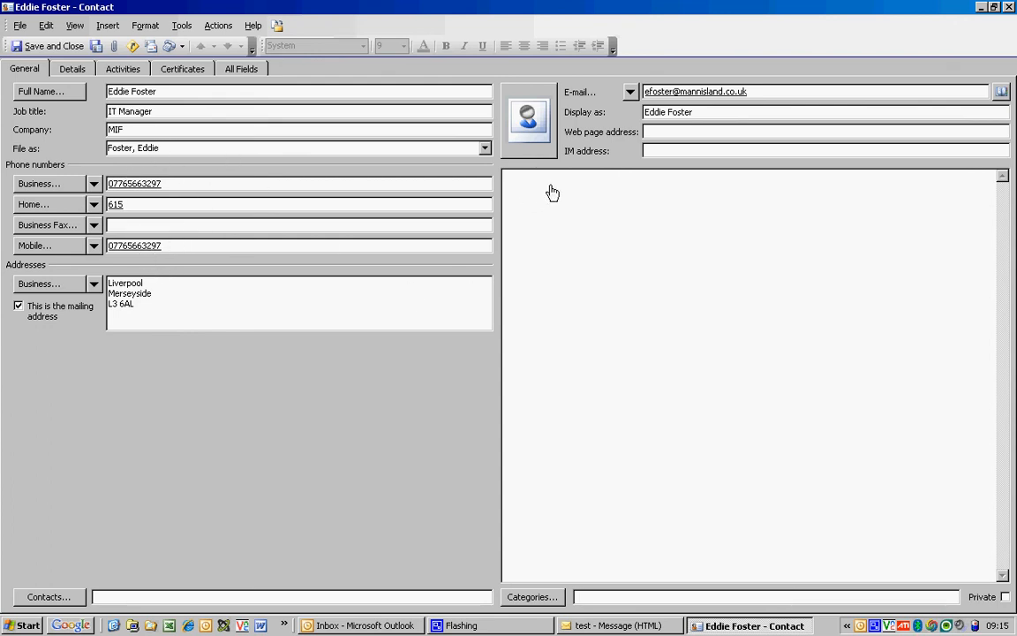
left_click(54, 51)
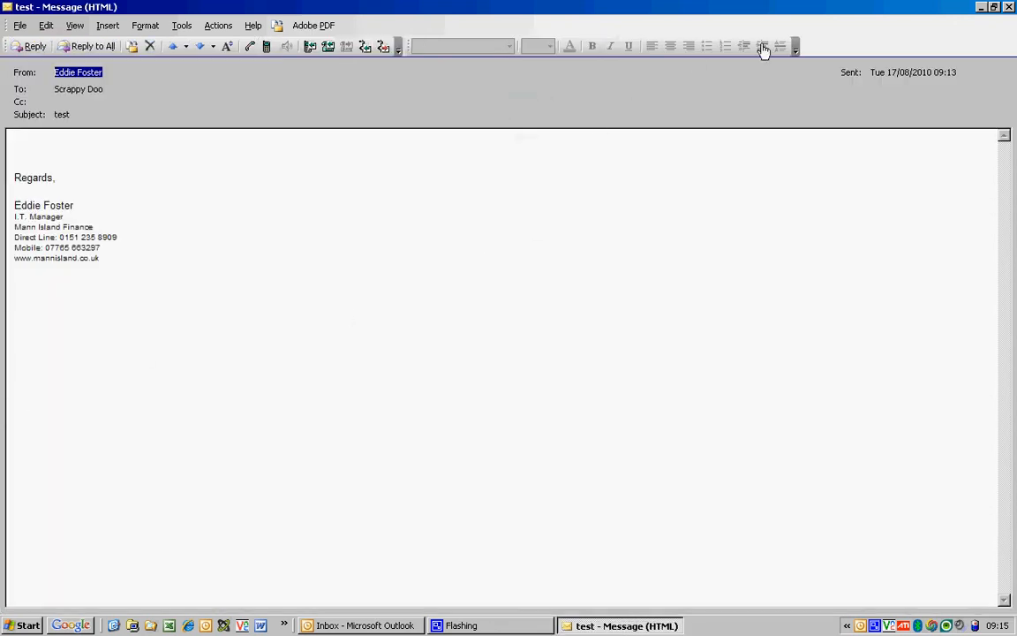
left_click(1009, 8)
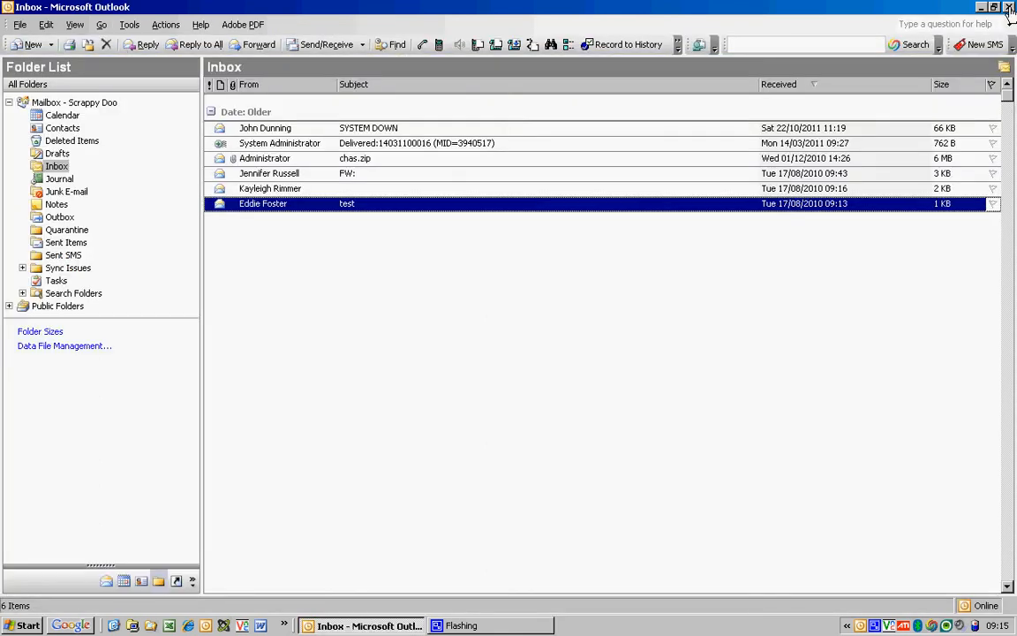
Start a new message addressed to the same sender.
left_click(23, 45)
type("e")
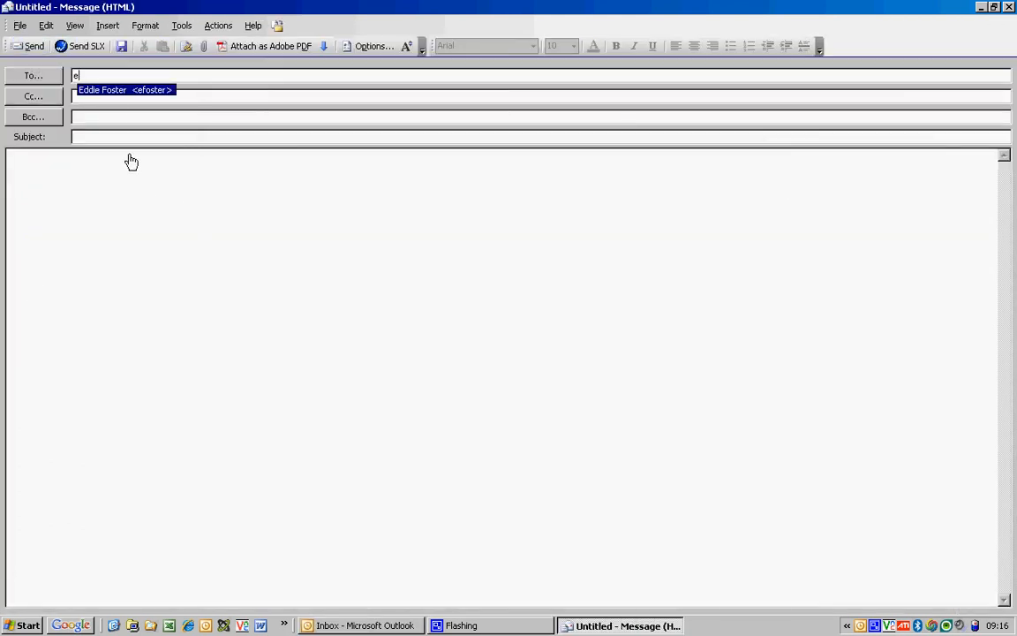
left_click(105, 91)
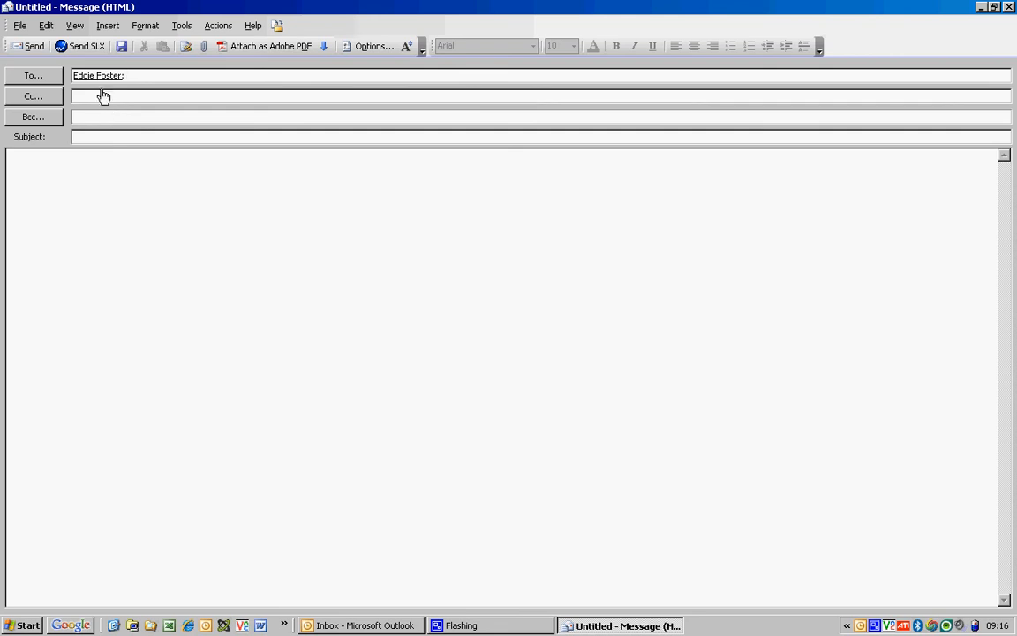
Add the recipient to Contacts, updating the existing contact, and discard the unsent draft.
right_click(100, 82)
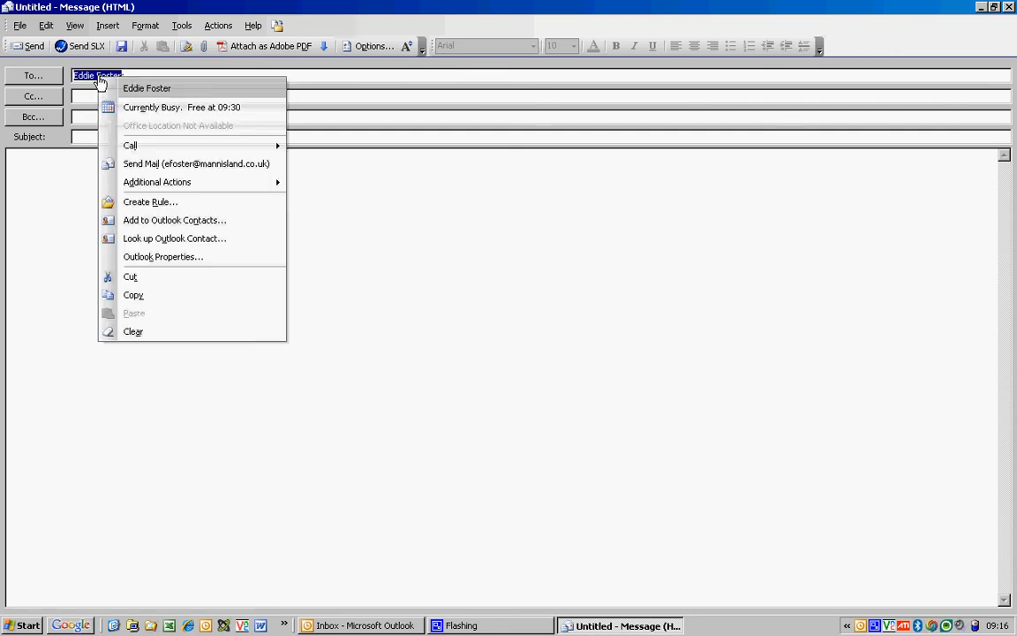
left_click(173, 221)
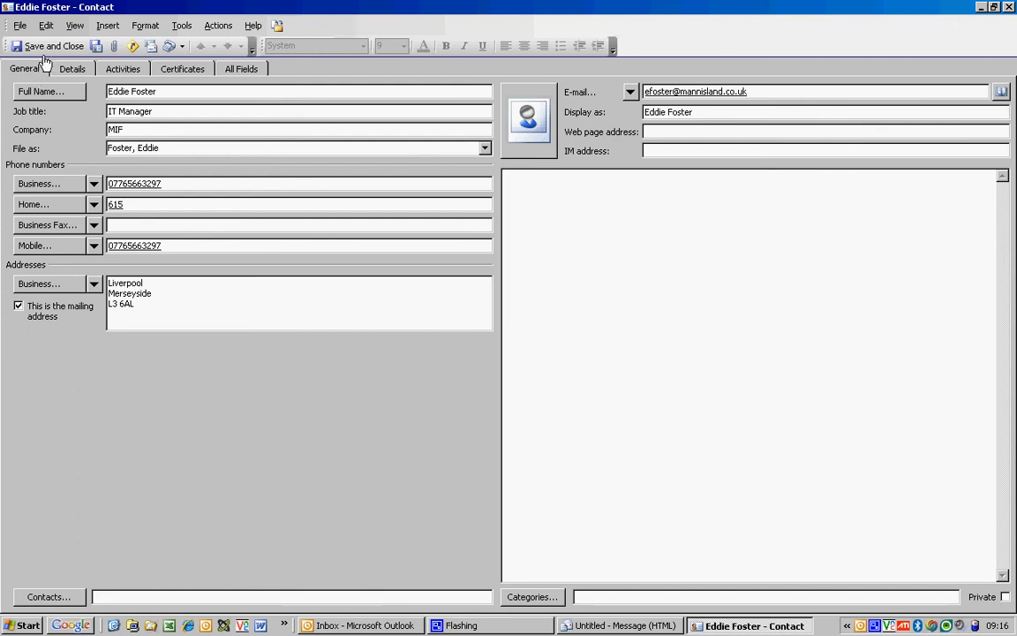
left_click(46, 47)
left_click(213, 221)
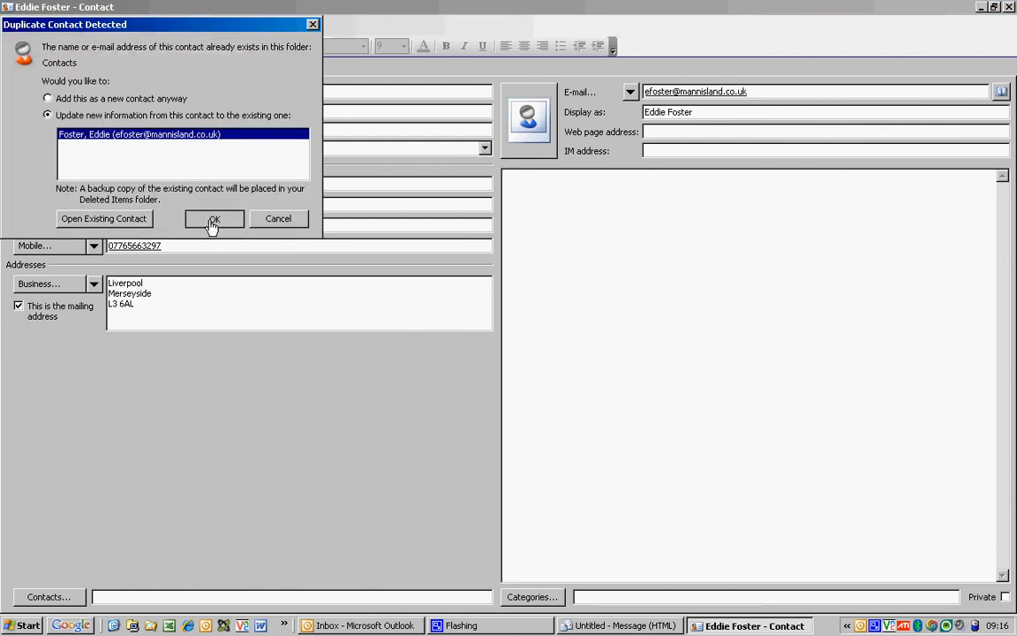
left_click(1009, 7)
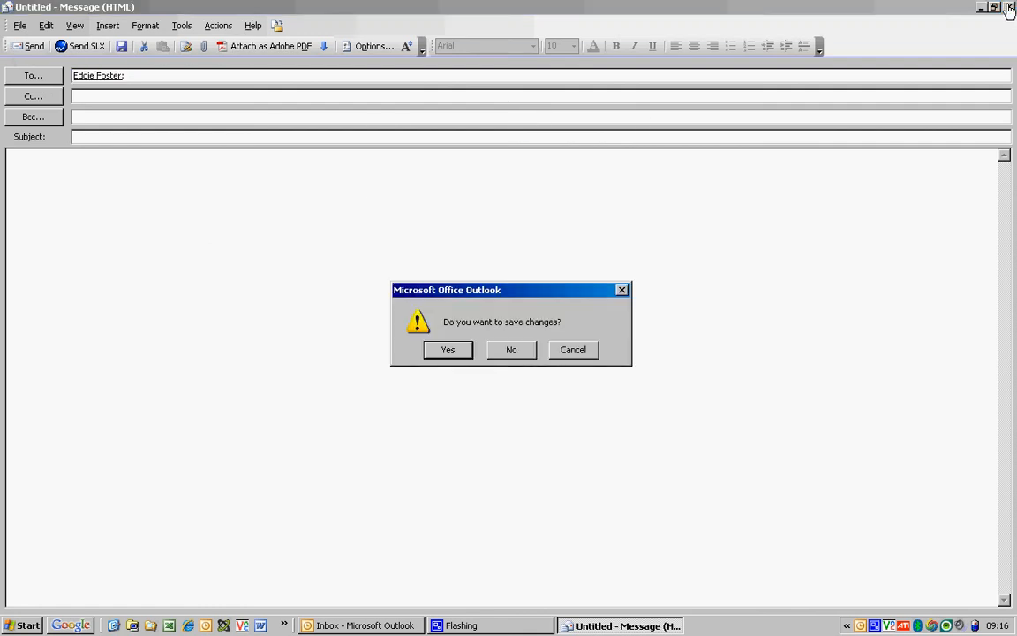
left_click(511, 349)
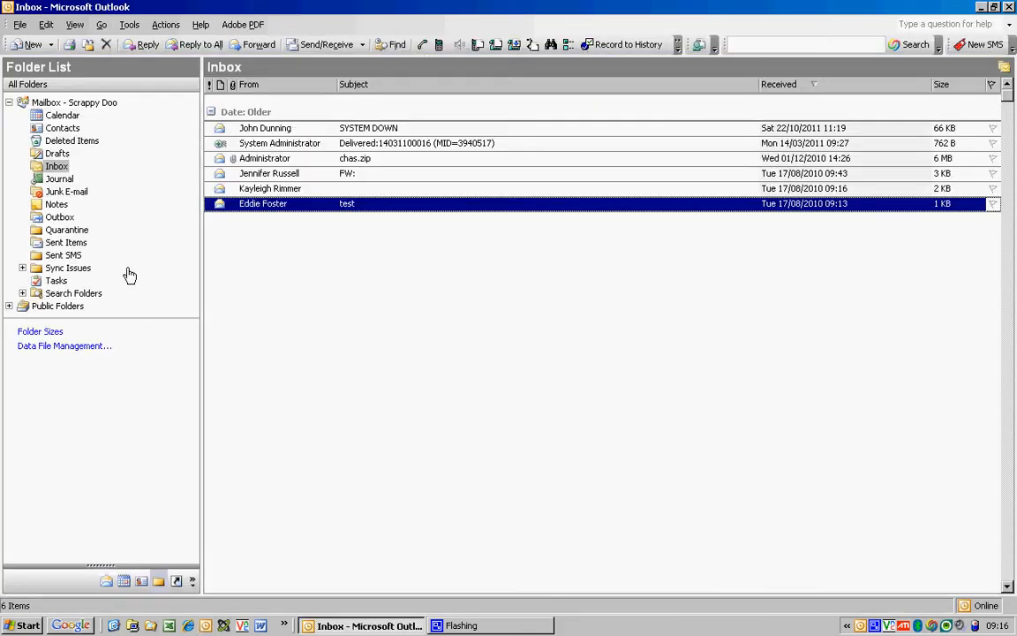
Switch to the Contacts folder to view the three saved contact cards.
left_click(64, 128)
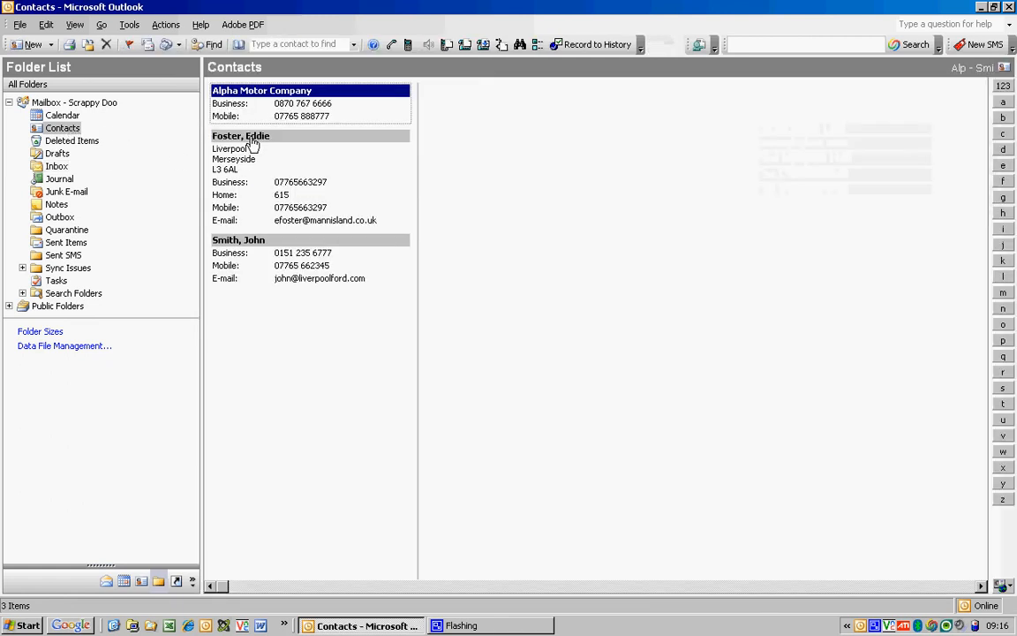